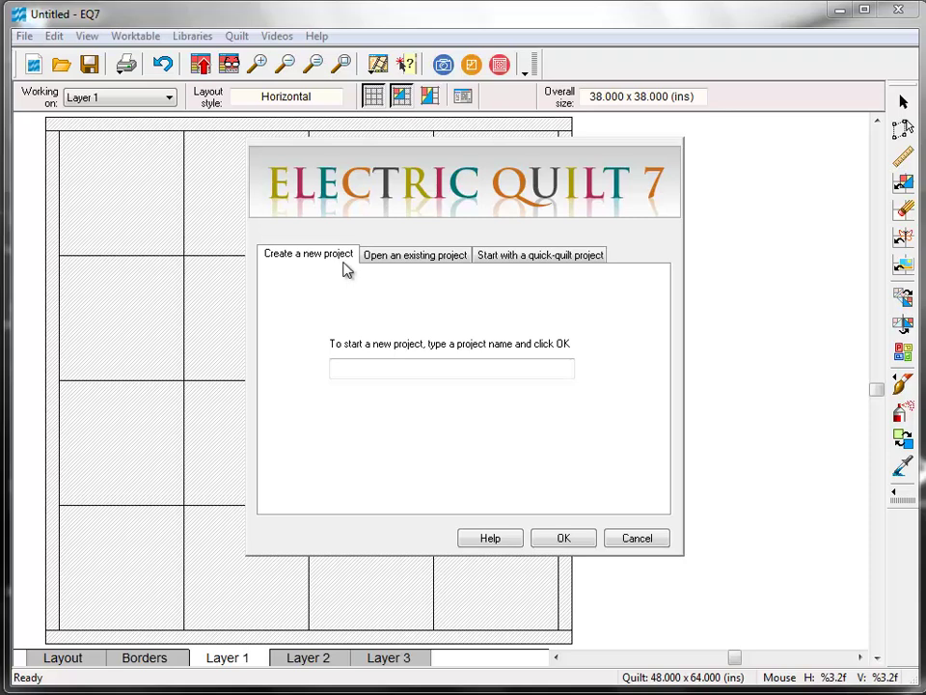
Enter 'Jump Start Sew Along' as the new project name, fixing the mistyped 'ALong'
click(350, 367)
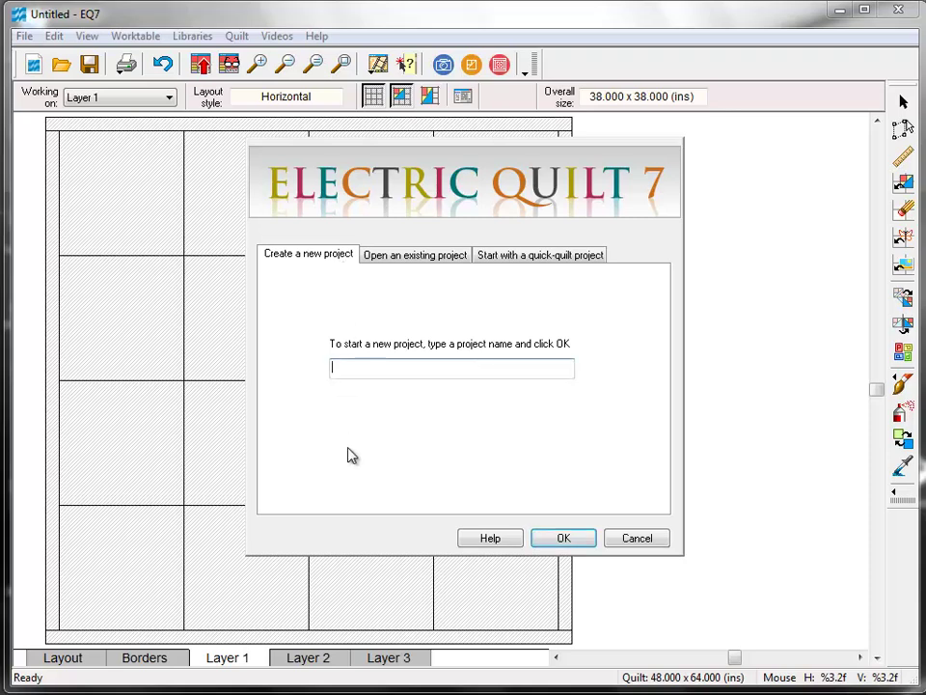
text(Jump Start Sew ALong)
key(BackSpace)
key(BackSpace)
key(BackSpace)
key(BackSpace)
text(long)
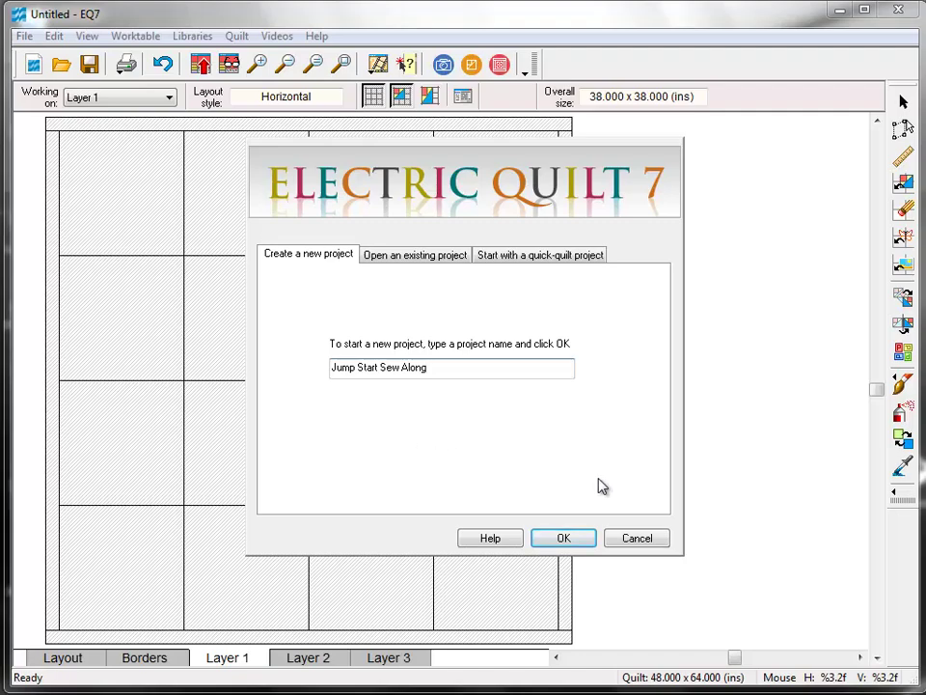
click(594, 544)
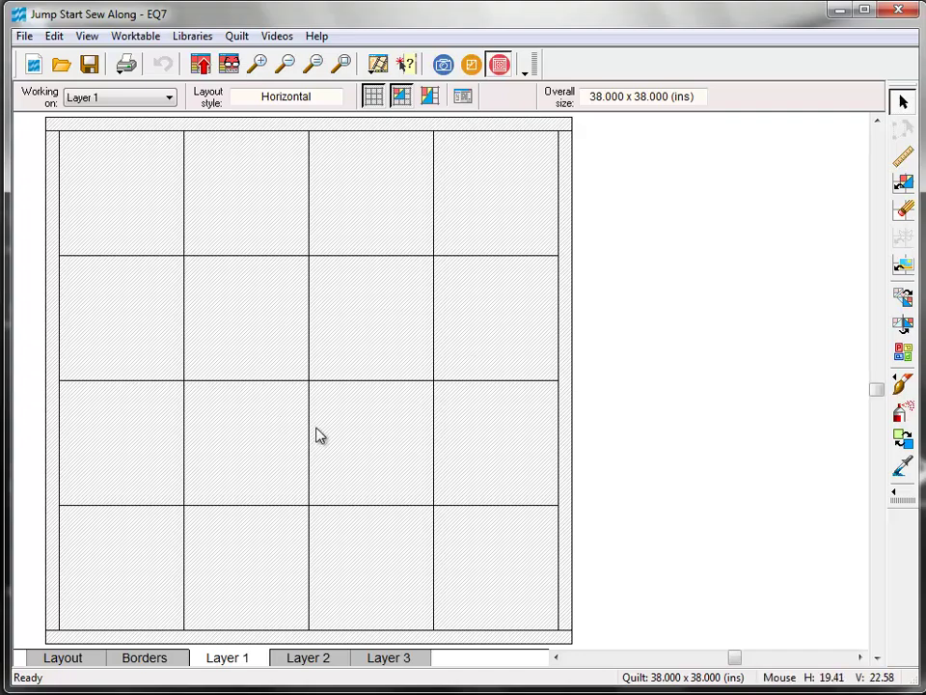
click(499, 67)
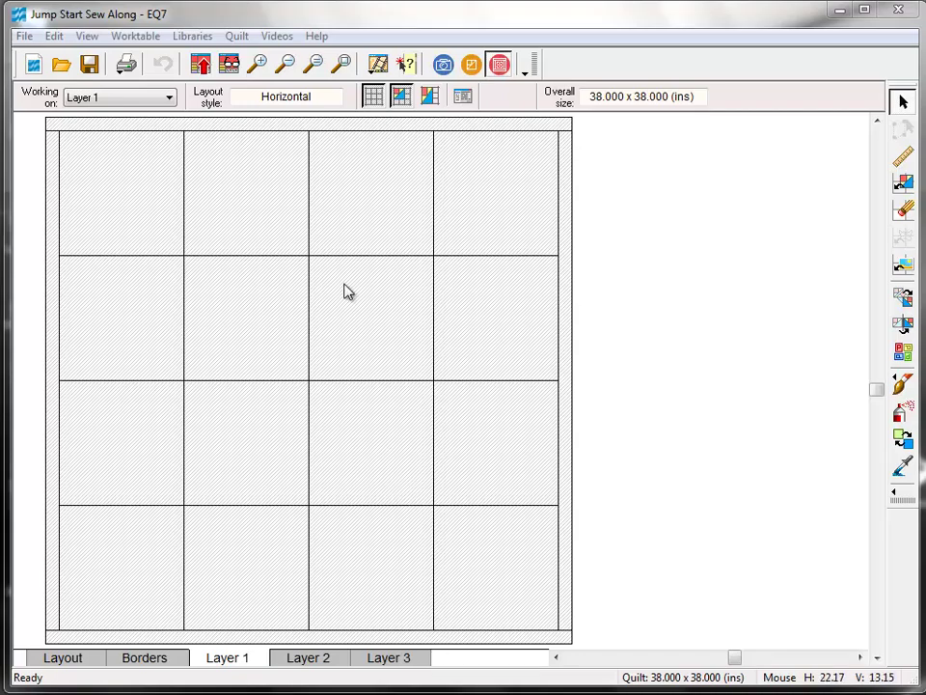
Start a new quilt with a Horizontal layout
click(239, 39)
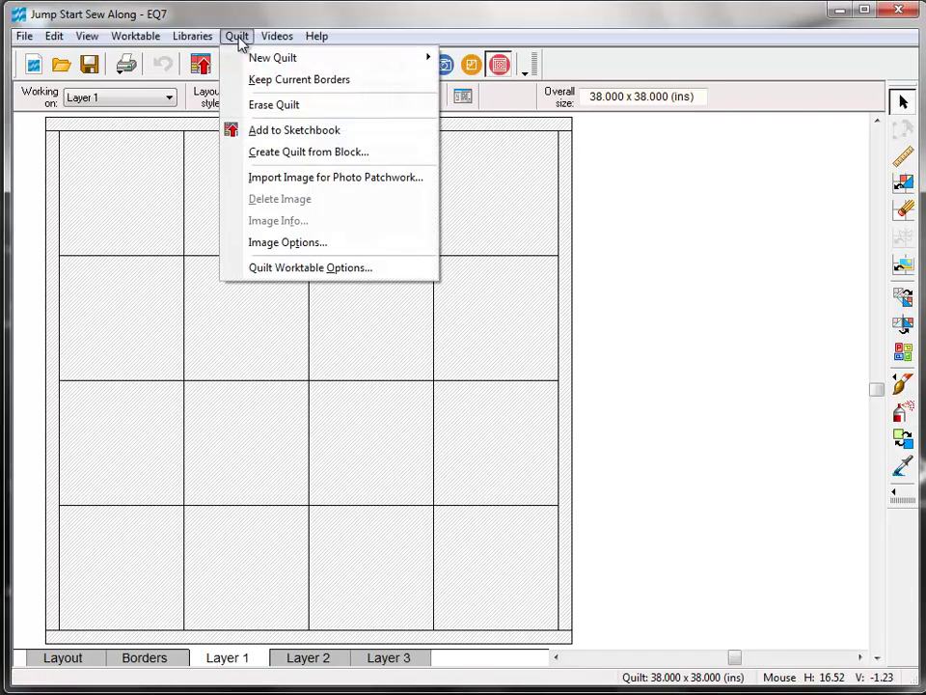
mouse_move(275, 63)
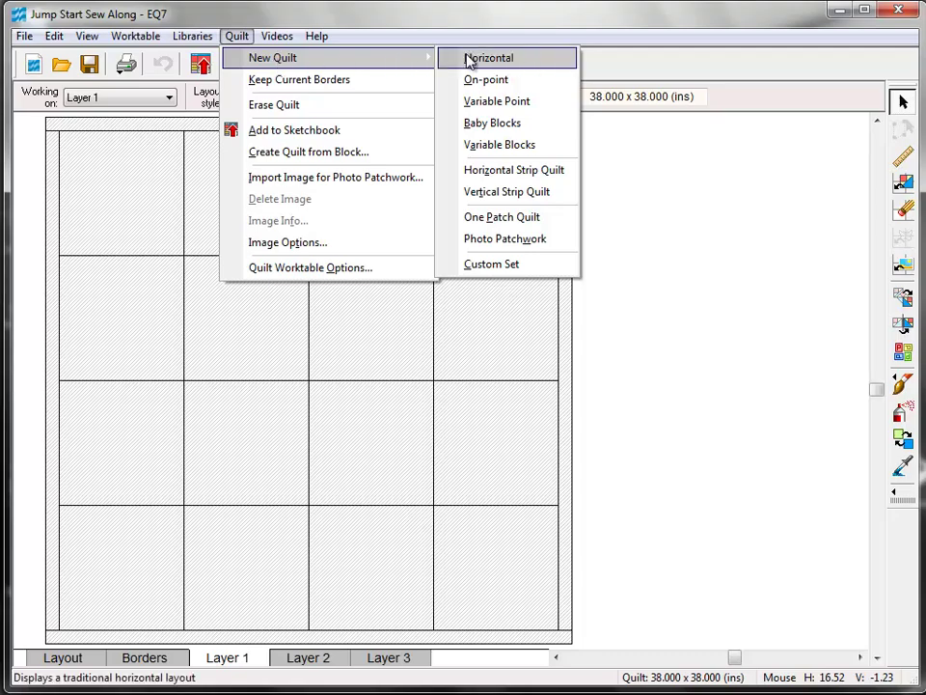
click(553, 61)
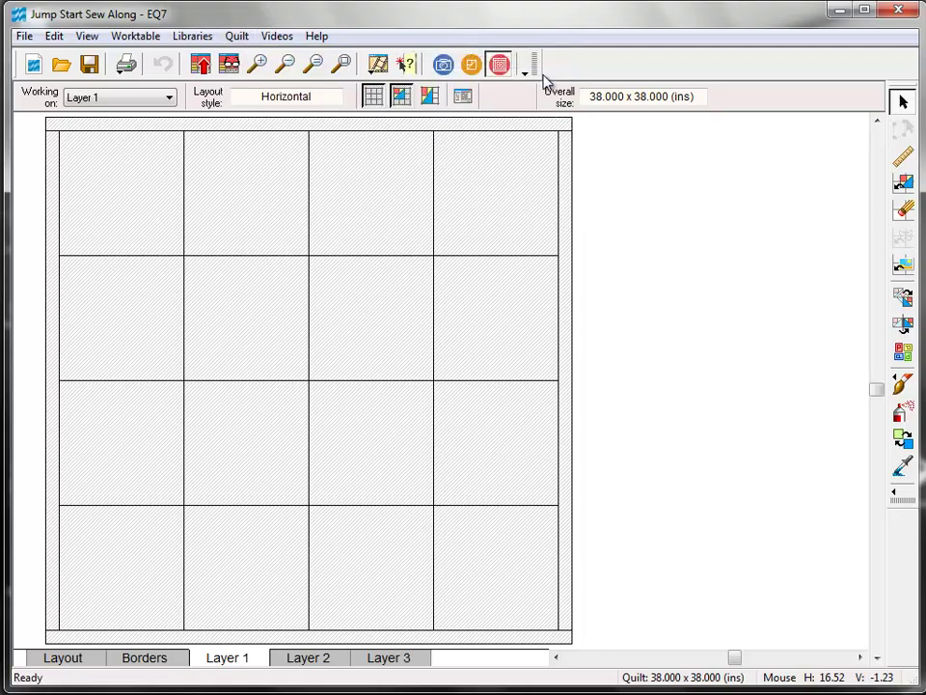
Set the layout to 2 blocks across and 2 down, equal width and height, 9.000-inch blocks
click(64, 657)
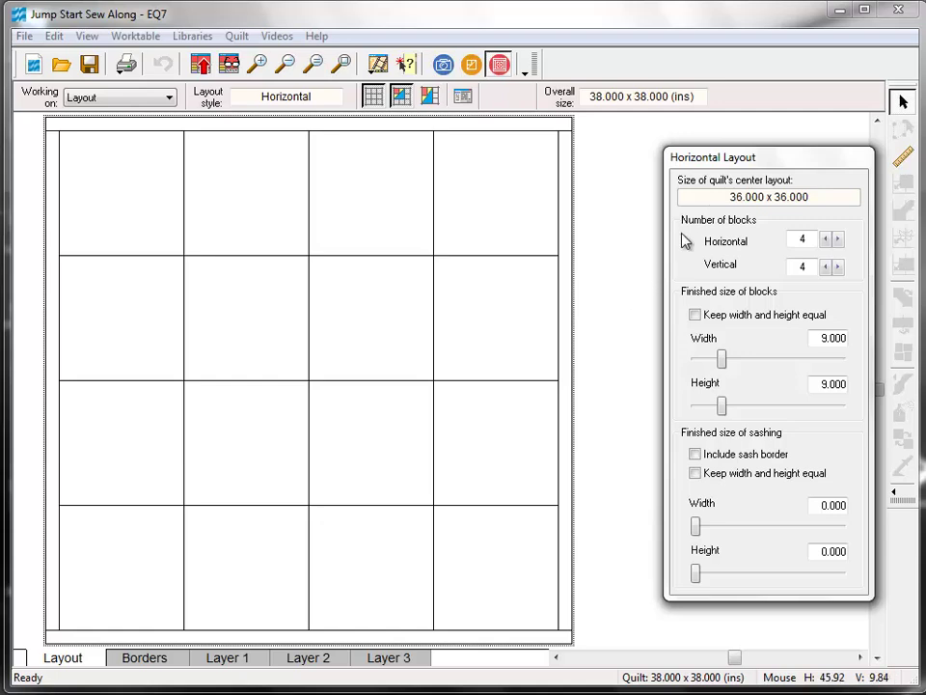
click(827, 241)
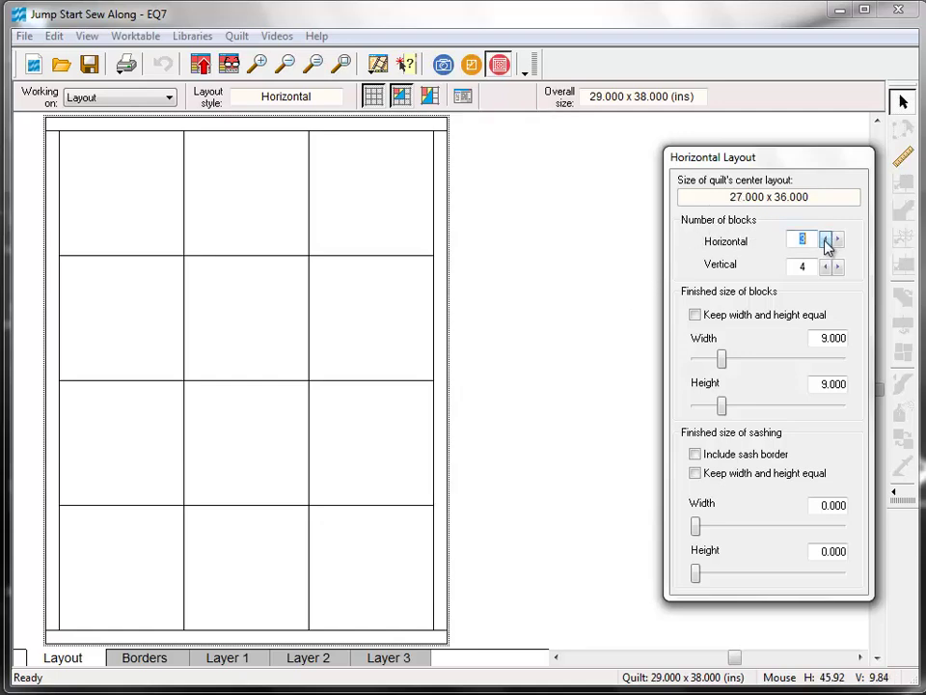
click(827, 241)
click(825, 267)
click(825, 268)
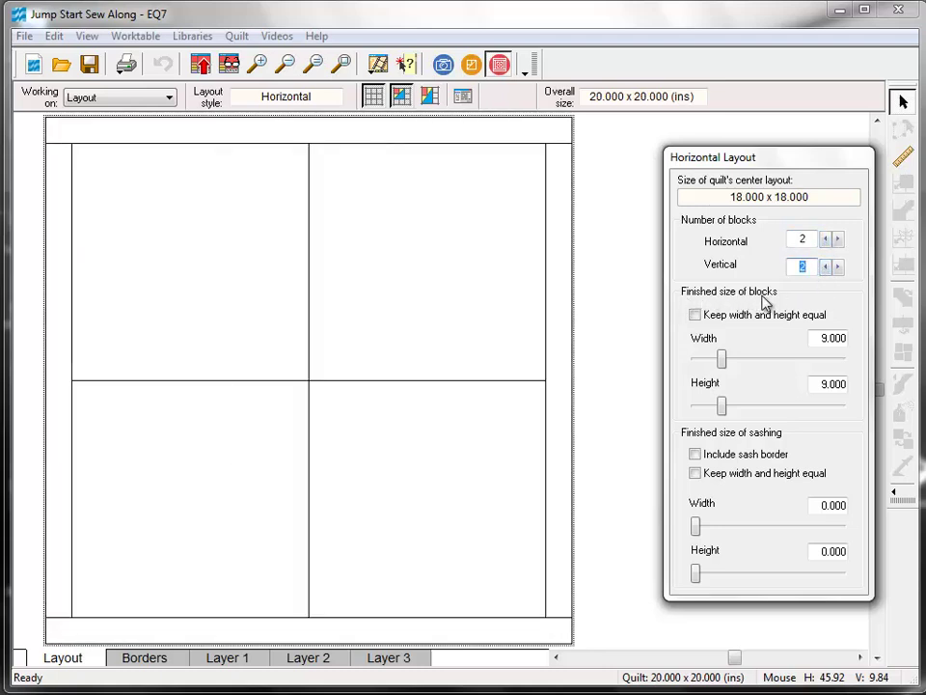
click(695, 316)
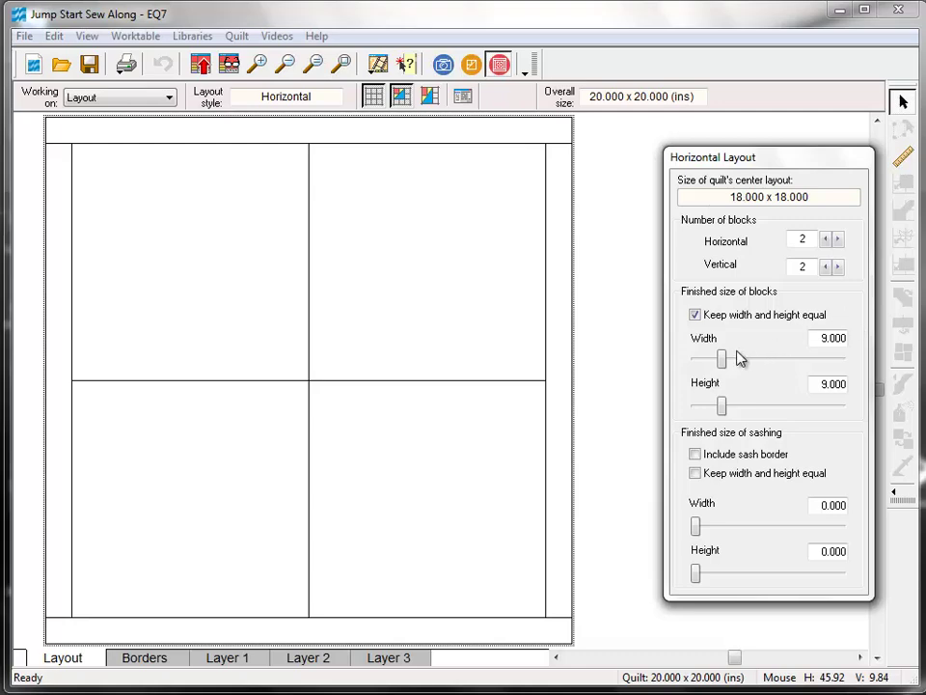
mouse_move(725, 360)
mouse_down()
mouse_move(734, 363)
mouse_move(723, 362)
mouse_up()
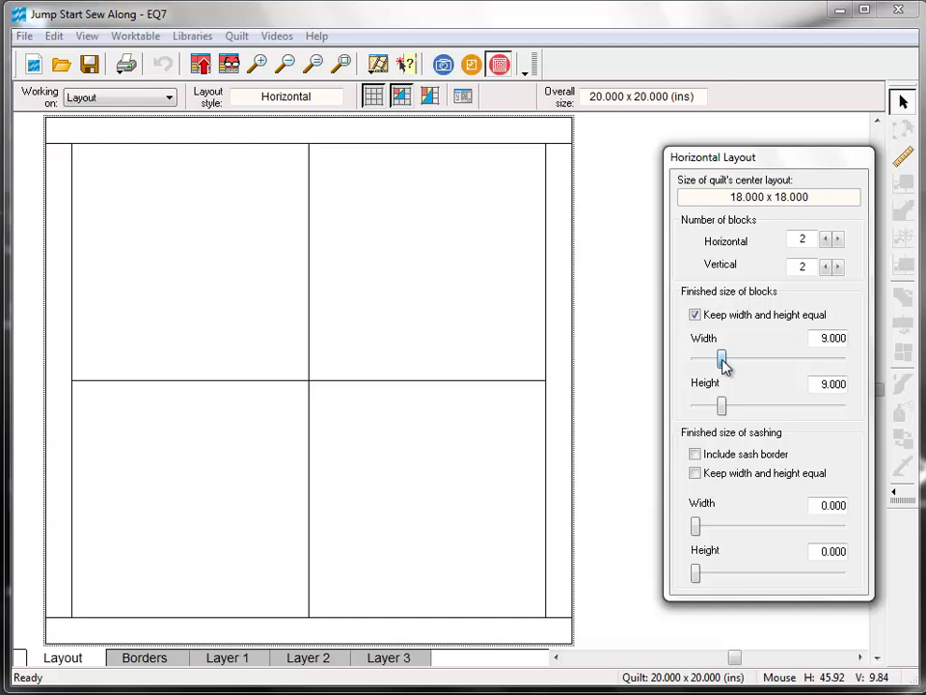
double_click(834, 338)
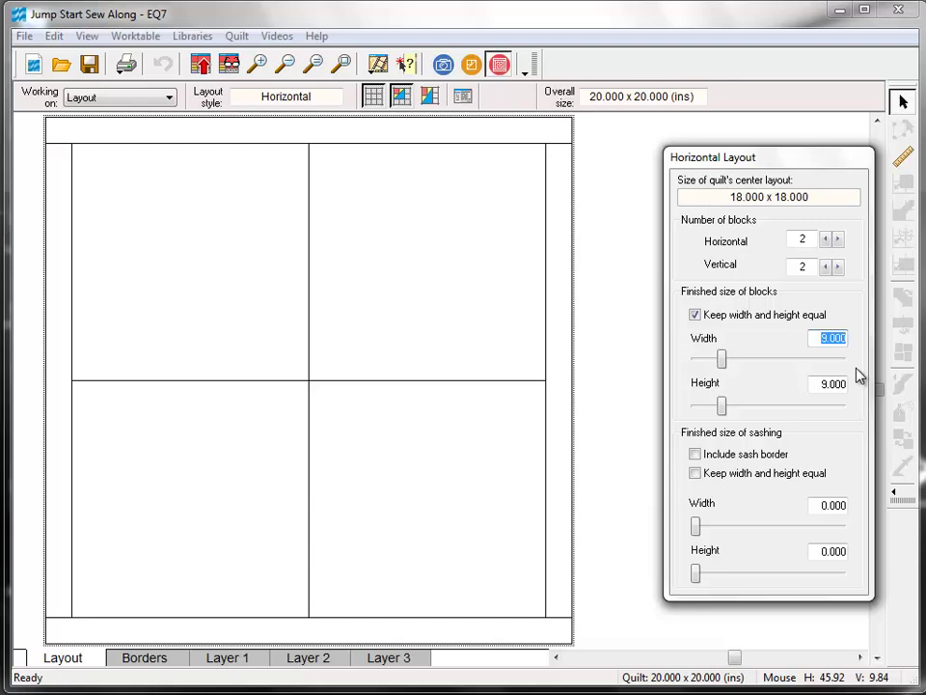
Accept the 9.000-inch block width and return to Layer 1
click(854, 359)
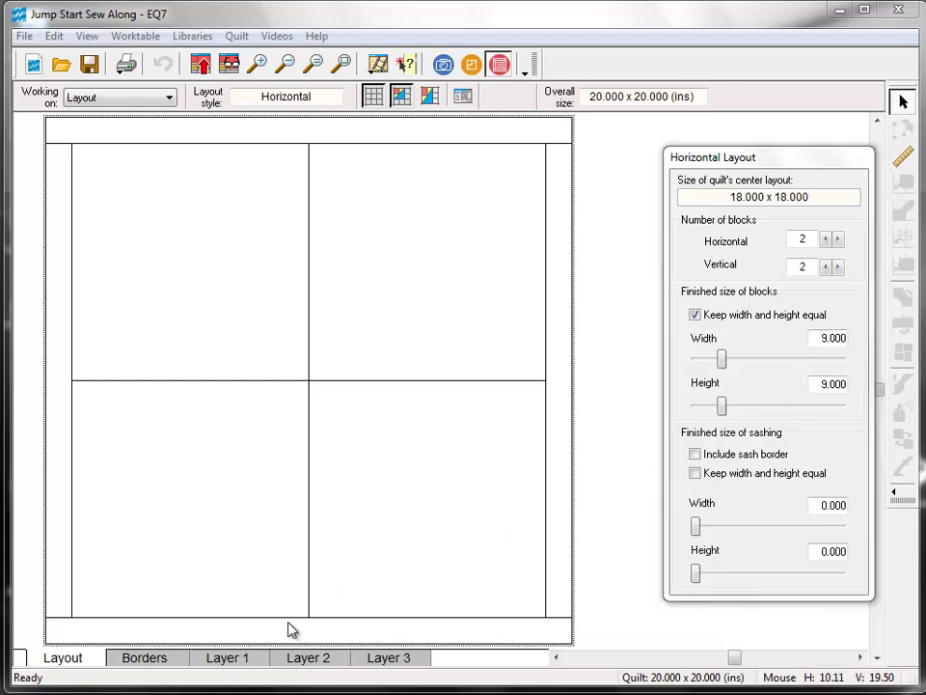
click(232, 658)
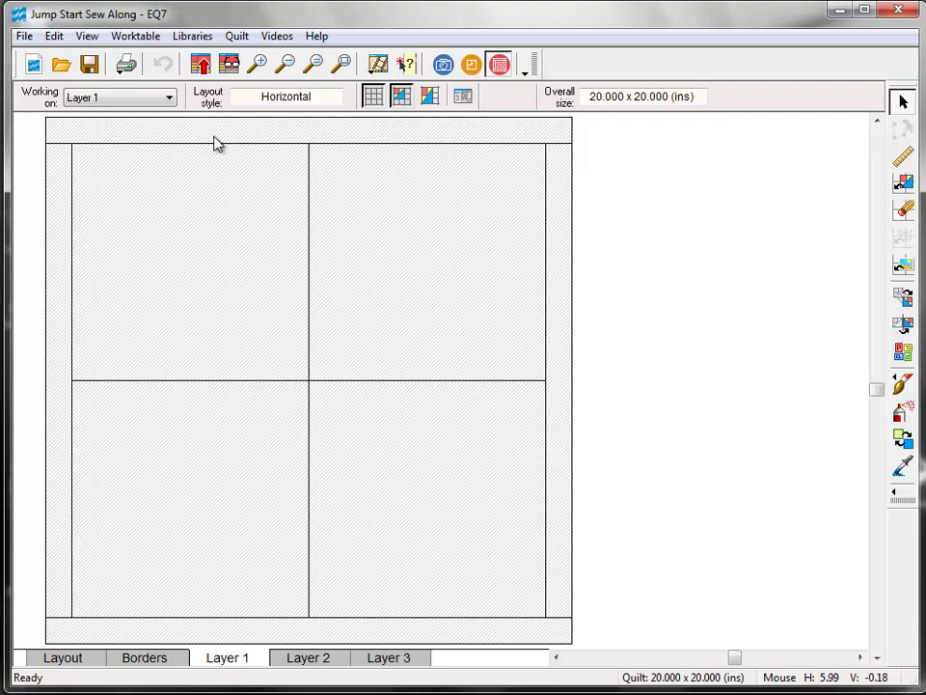
Open the Block Library and expand 01 Classic Pieced to list its categories
click(197, 38)
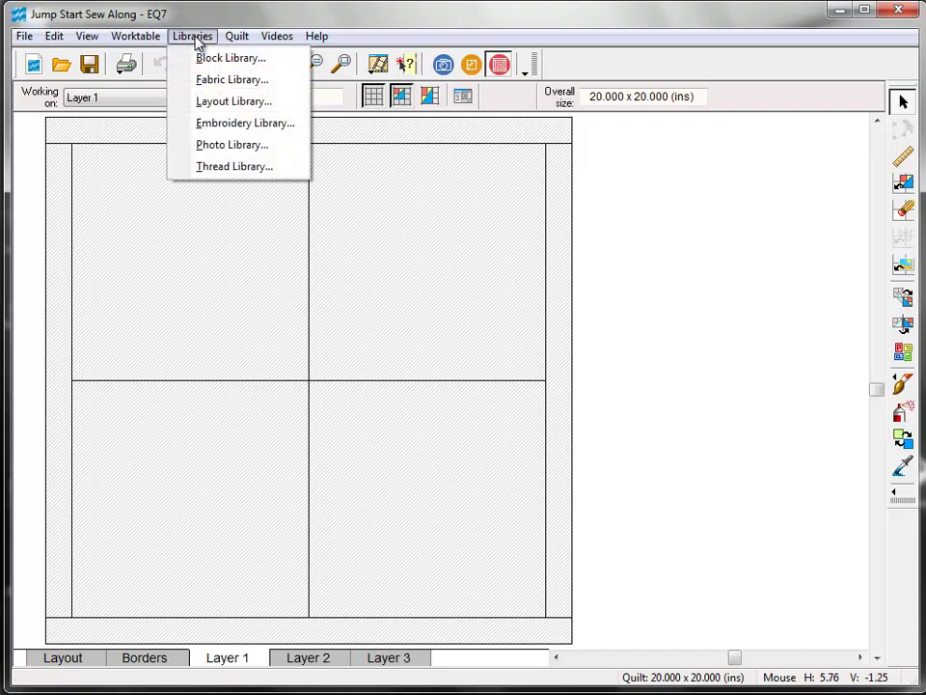
click(279, 61)
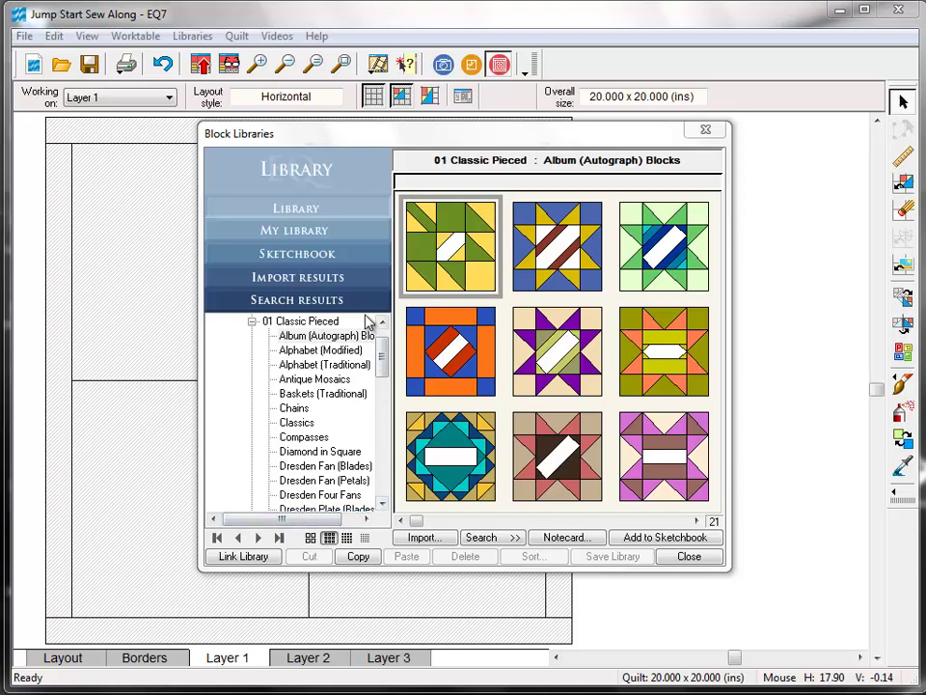
click(252, 322)
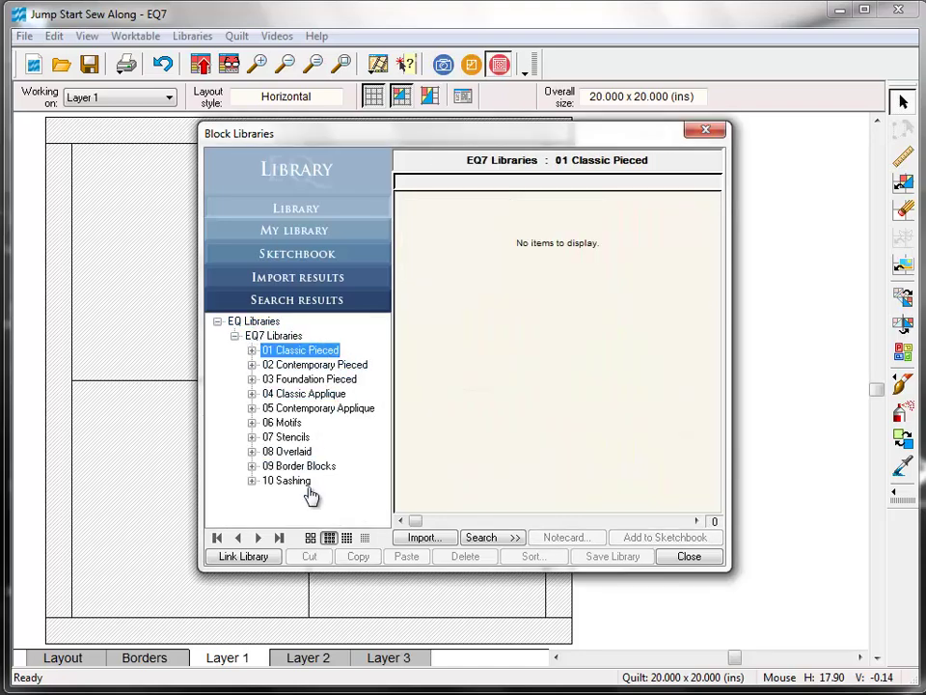
click(252, 351)
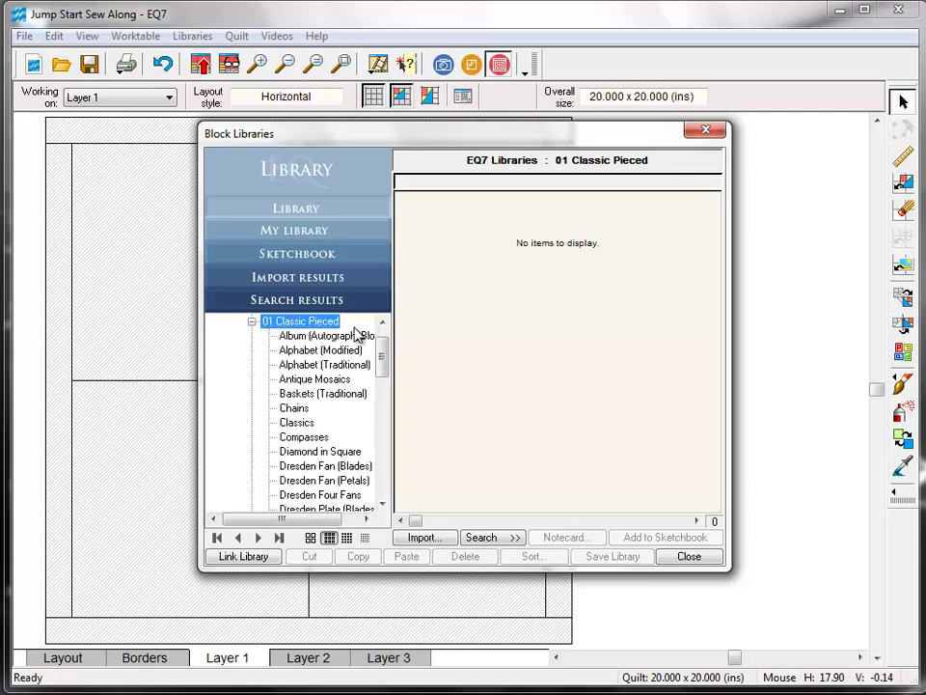
drag(381, 353, 382, 424)
Show the 61 Nine Patch blocks and select the brown and orange star block
click(311, 415)
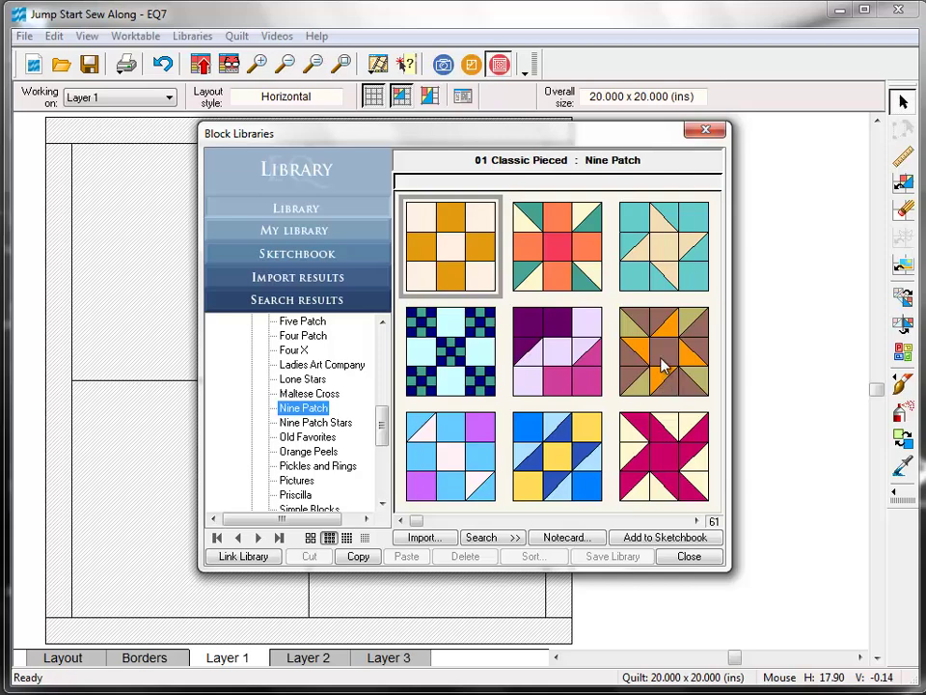
click(662, 355)
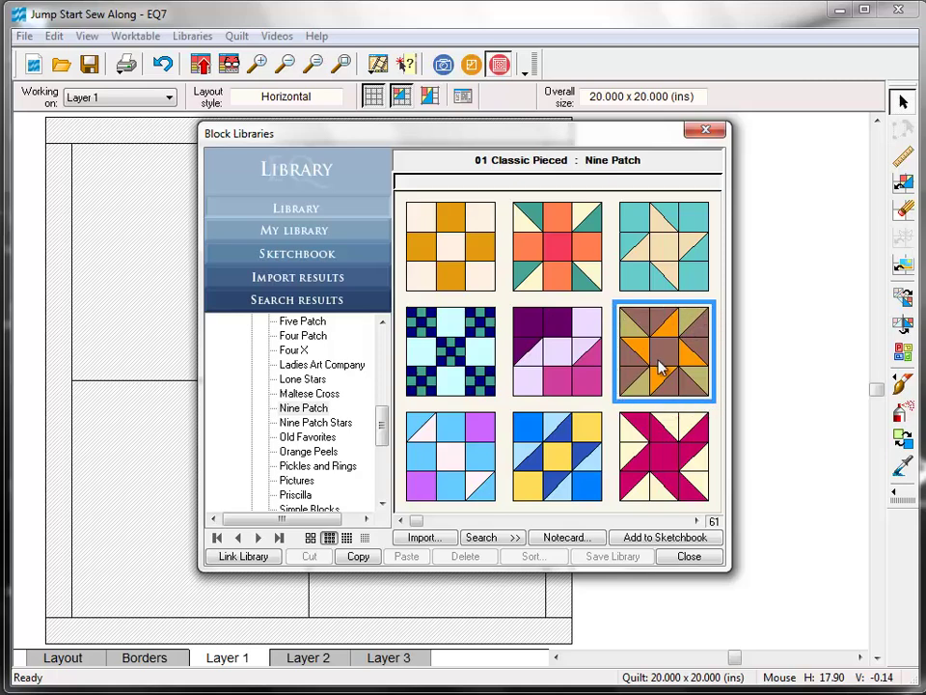
Add the brown and orange star block and the Rolling Stone block to the Sketchbook
click(663, 538)
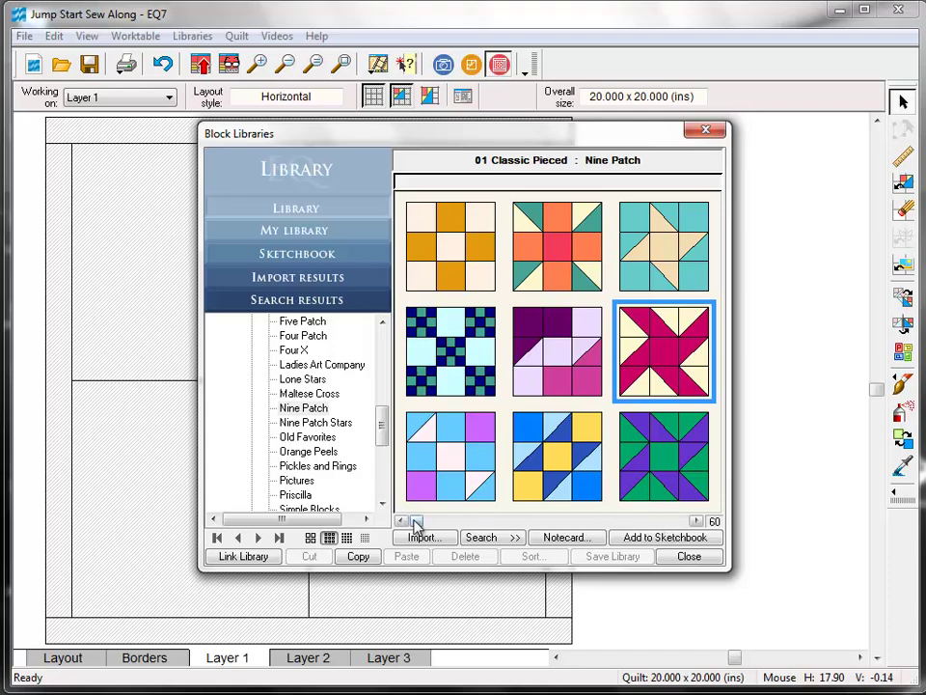
drag(418, 522, 571, 533)
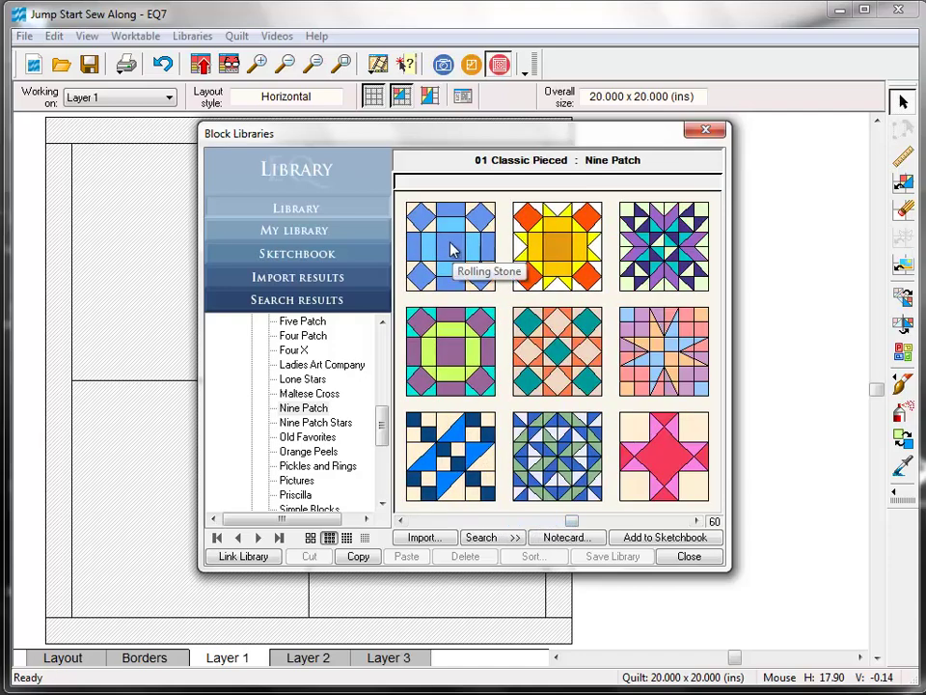
click(454, 249)
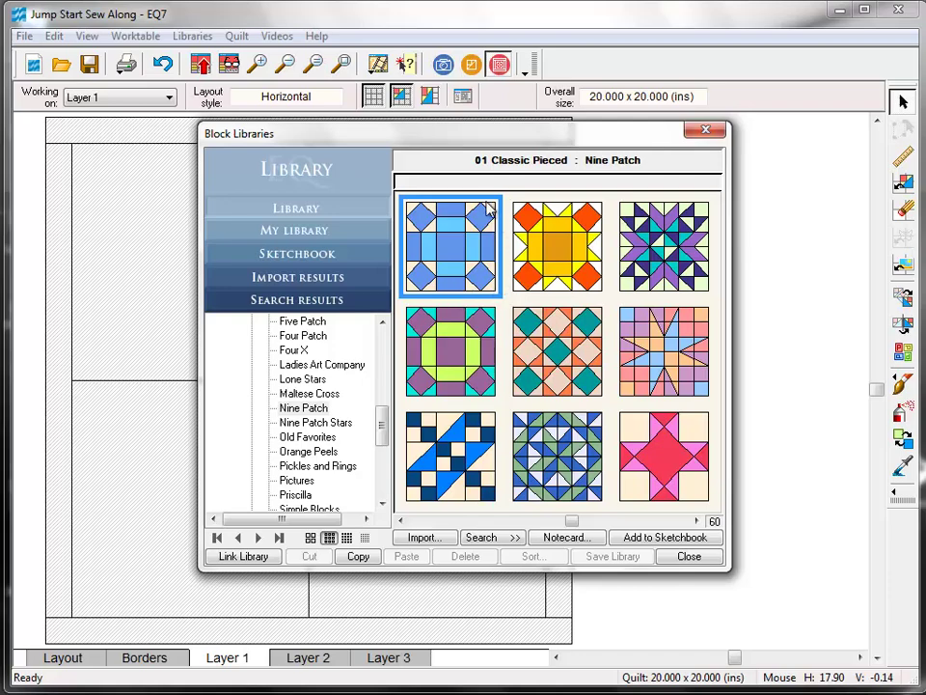
click(683, 543)
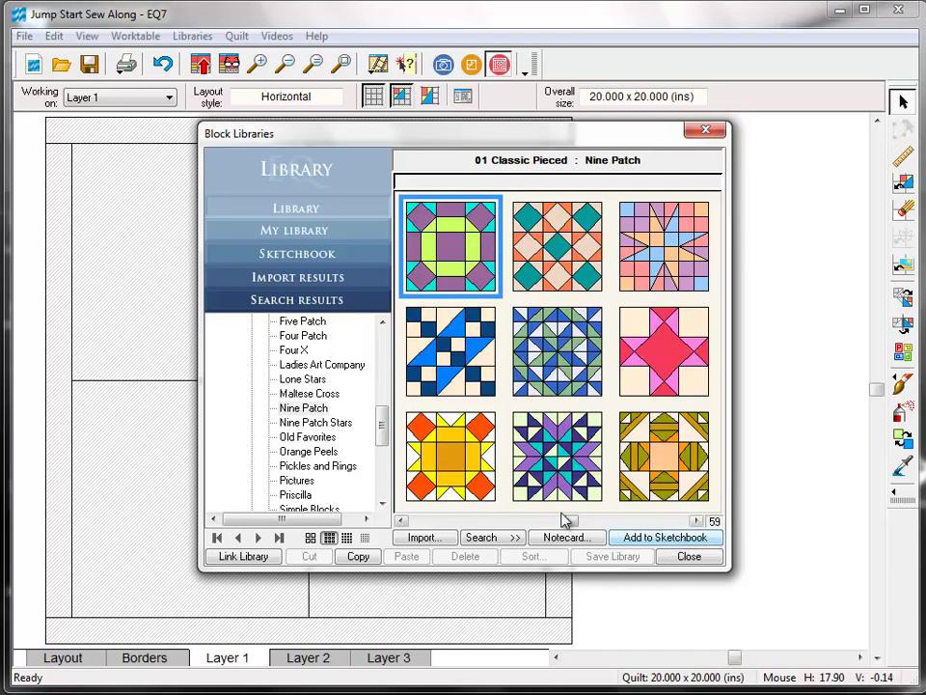
Browse further through the Nine Patch blocks and add Greek Cross to the Sketchbook
mouse_move(575, 521)
mouse_down()
mouse_move(546, 523)
mouse_move(572, 522)
mouse_up()
click(696, 521)
click(696, 521)
click(697, 521)
click(697, 521)
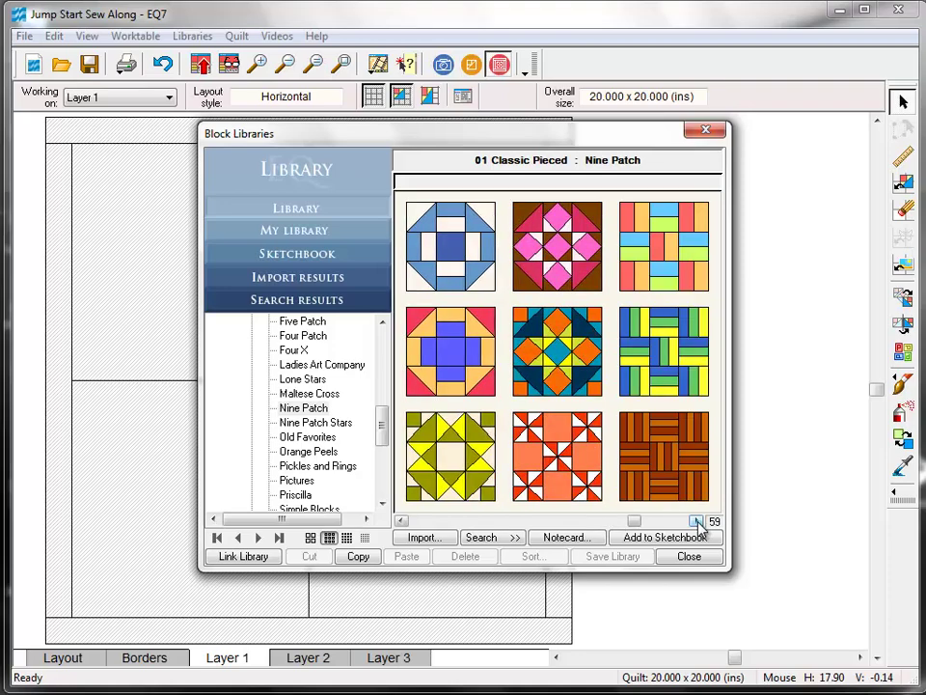
drag(634, 526, 573, 524)
key(Down)
key(Down)
key(Down)
key(Down)
key(Down)
key(Down)
key(Down)
key(Down)
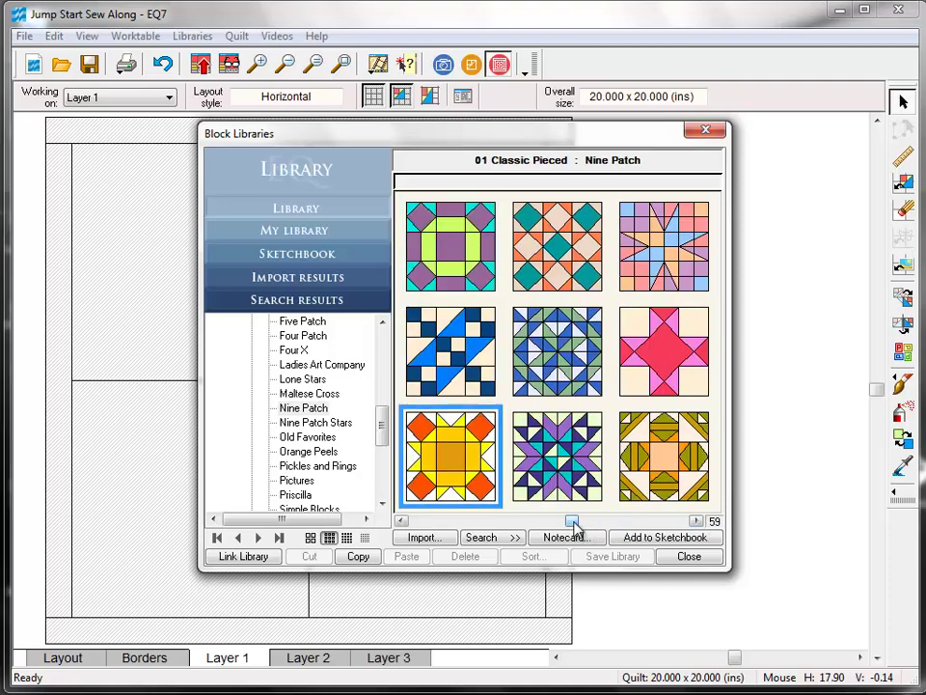
key(Down)
key(Down)
key(Down)
key(Down)
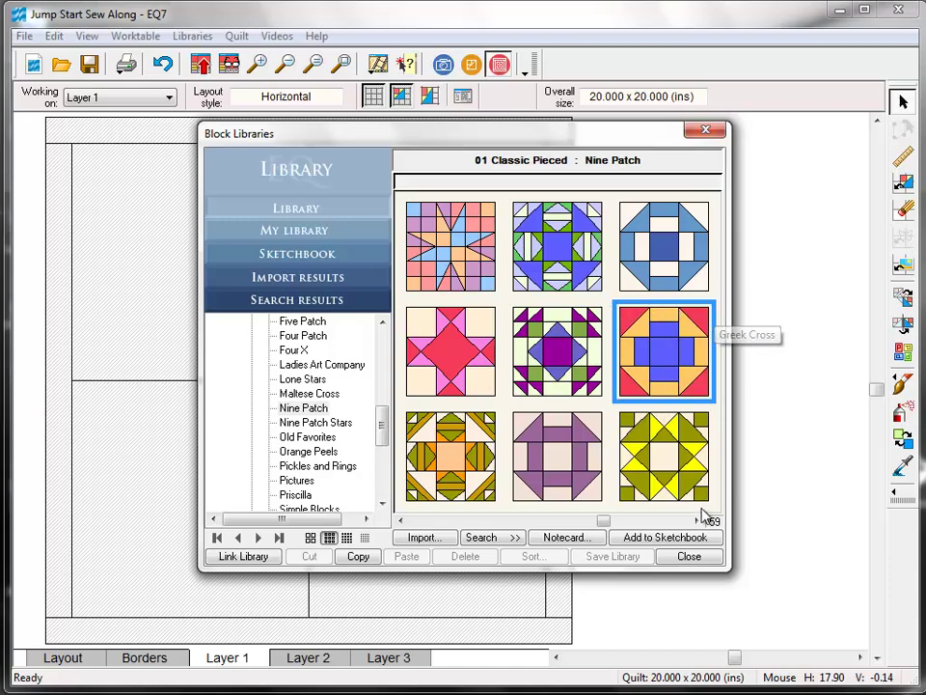
click(676, 539)
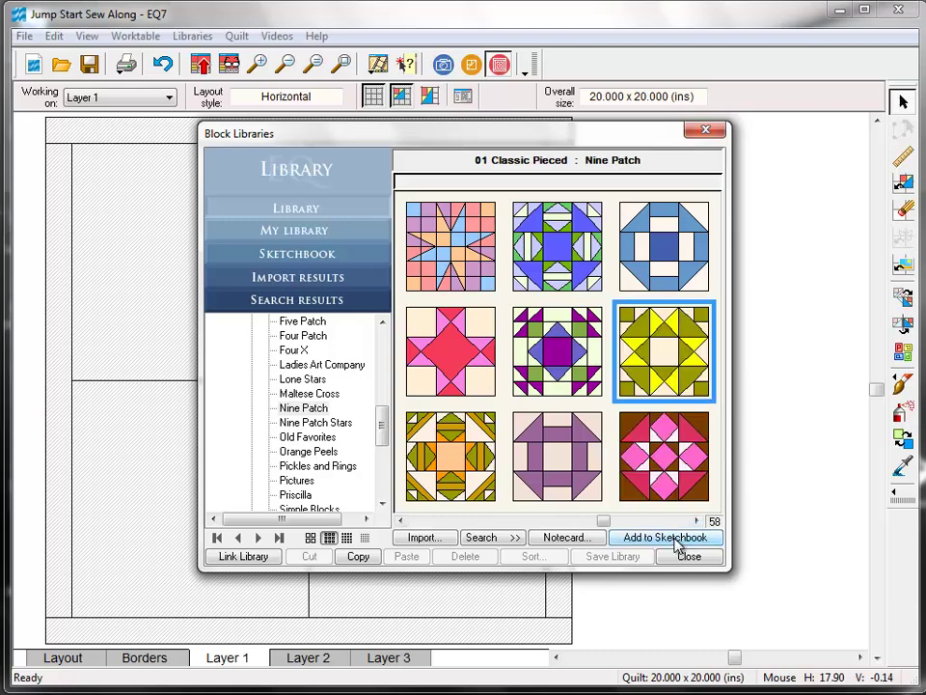
Add the Twin Star block from Nine Patch Stars to the Sketchbook, then close Block Libraries
click(318, 424)
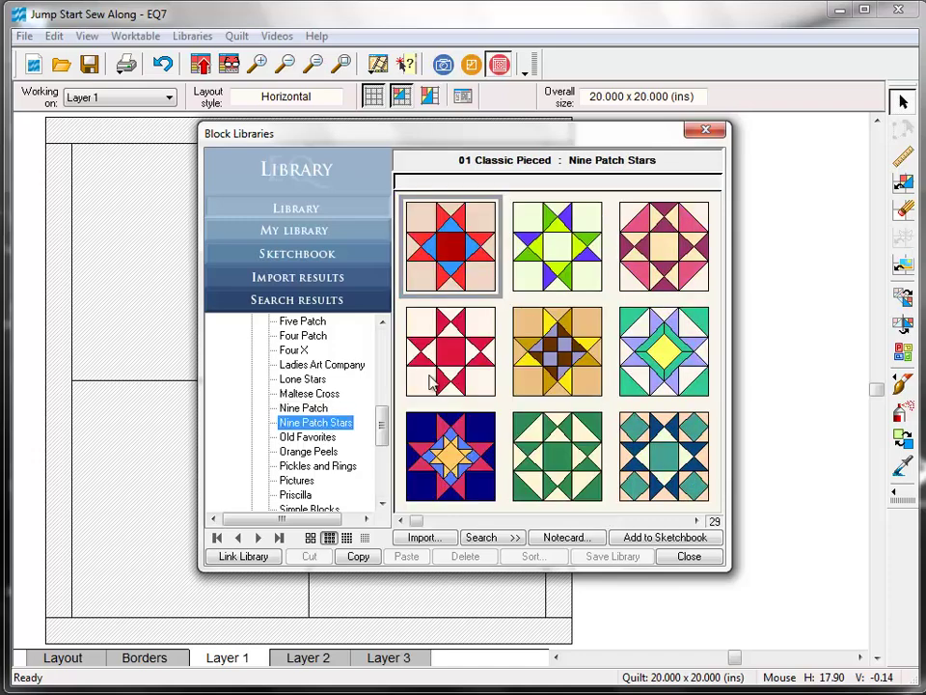
click(555, 253)
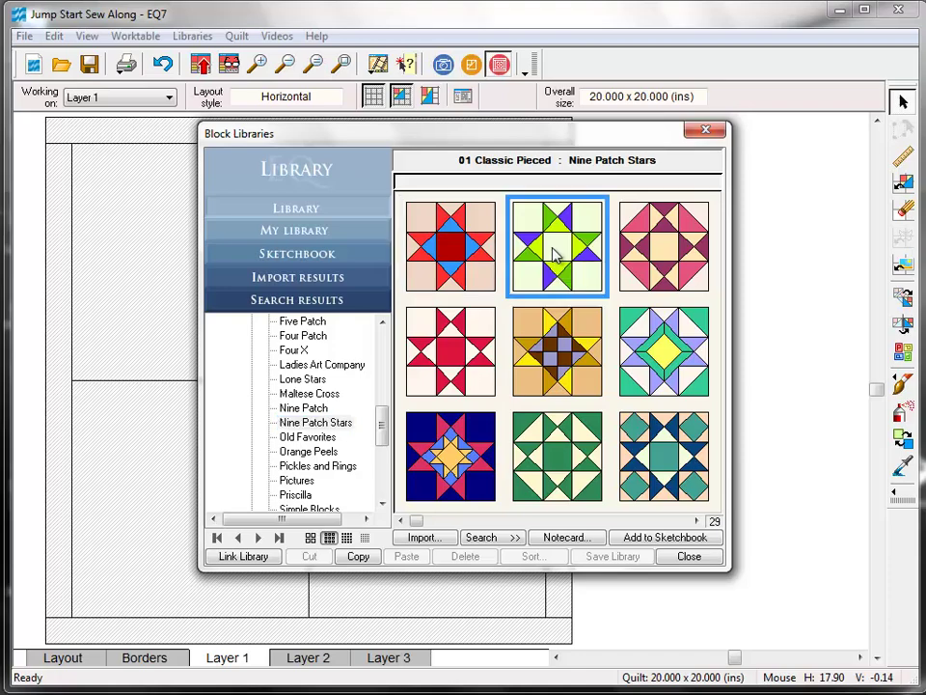
click(707, 543)
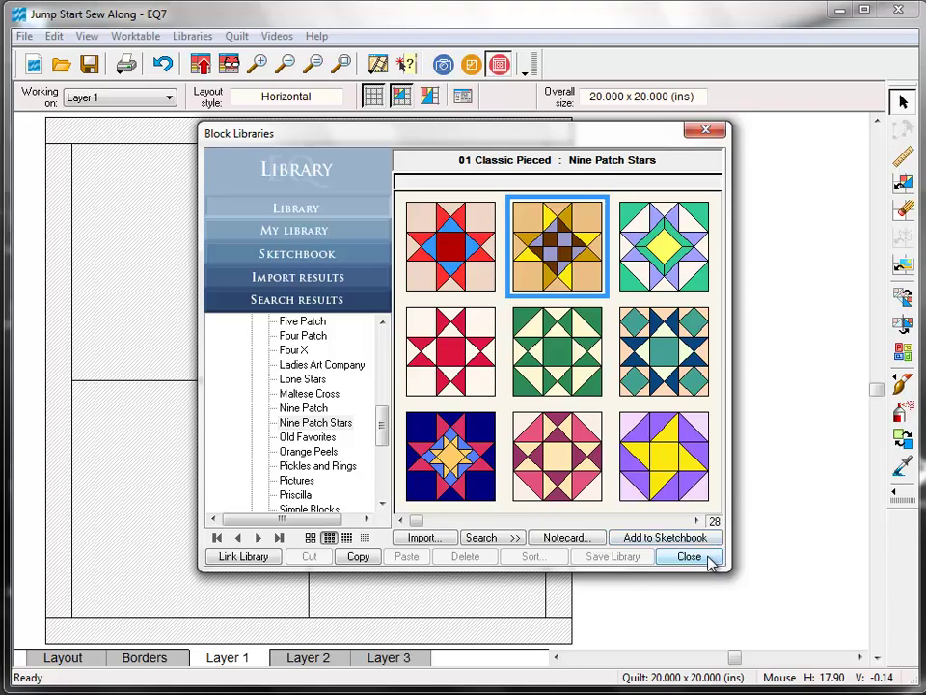
click(710, 562)
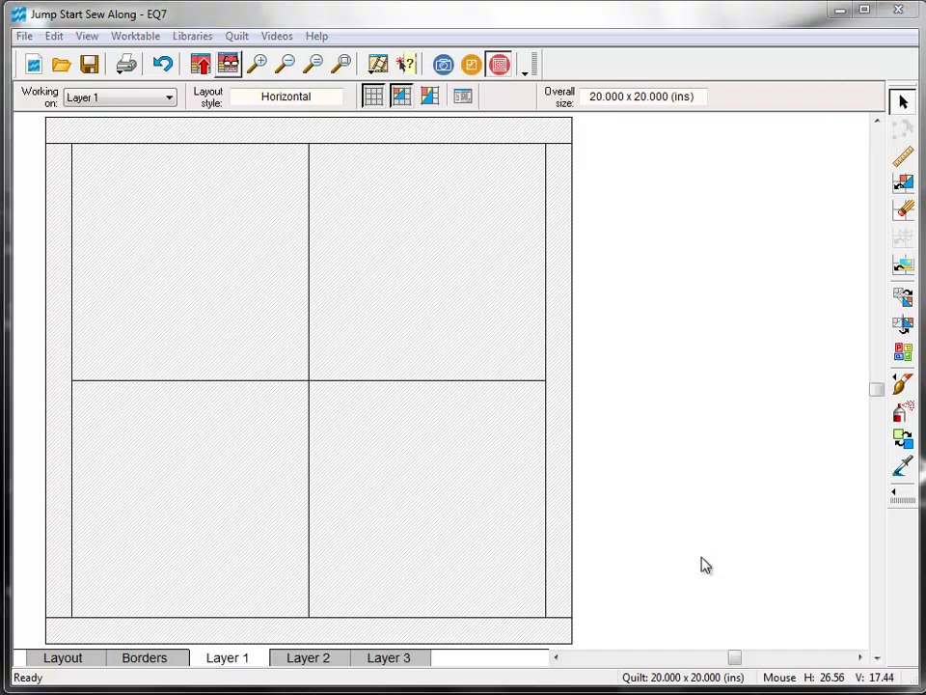
Set Greek Cross in the top-left cell, undo it, then drag the block back into that cell
click(904, 183)
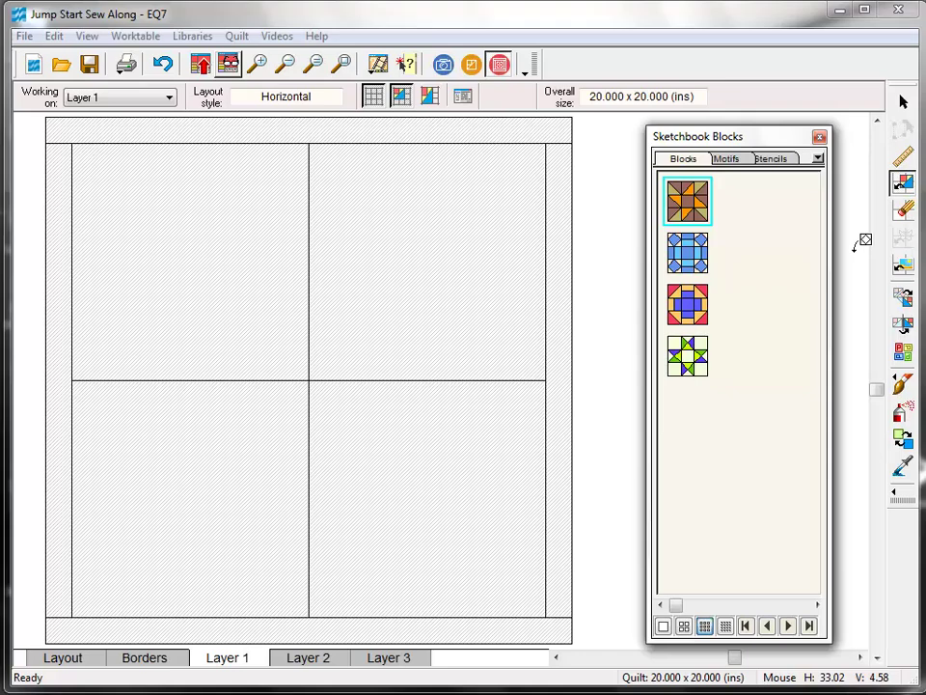
click(691, 305)
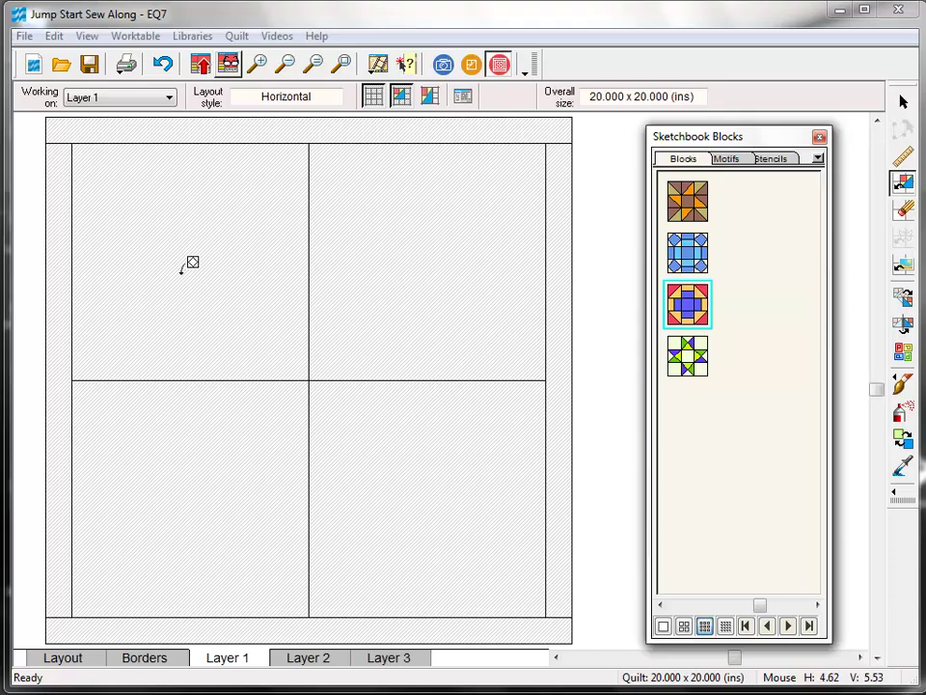
click(186, 265)
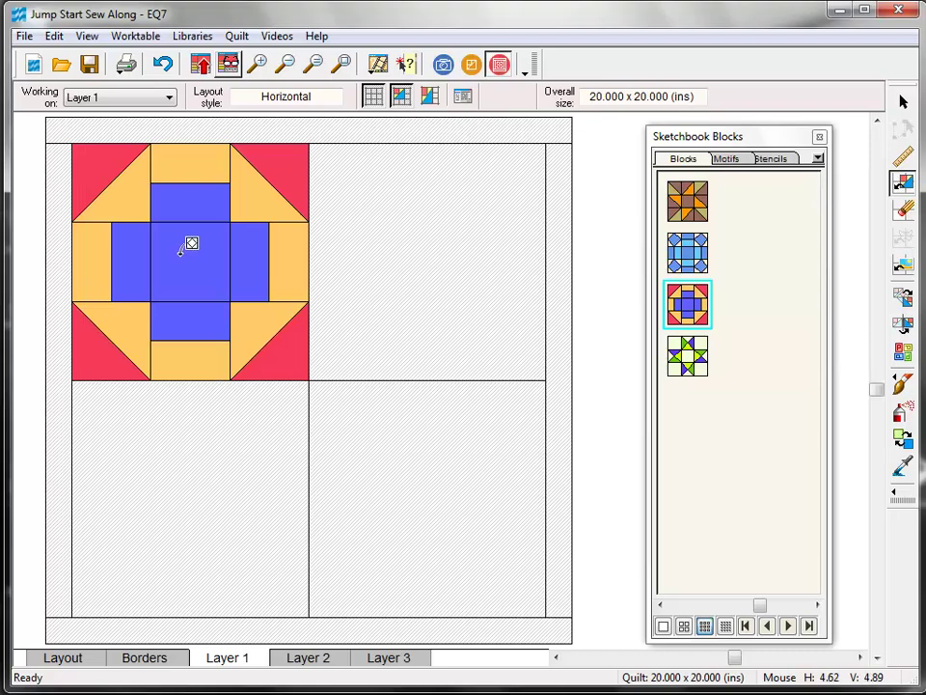
click(54, 36)
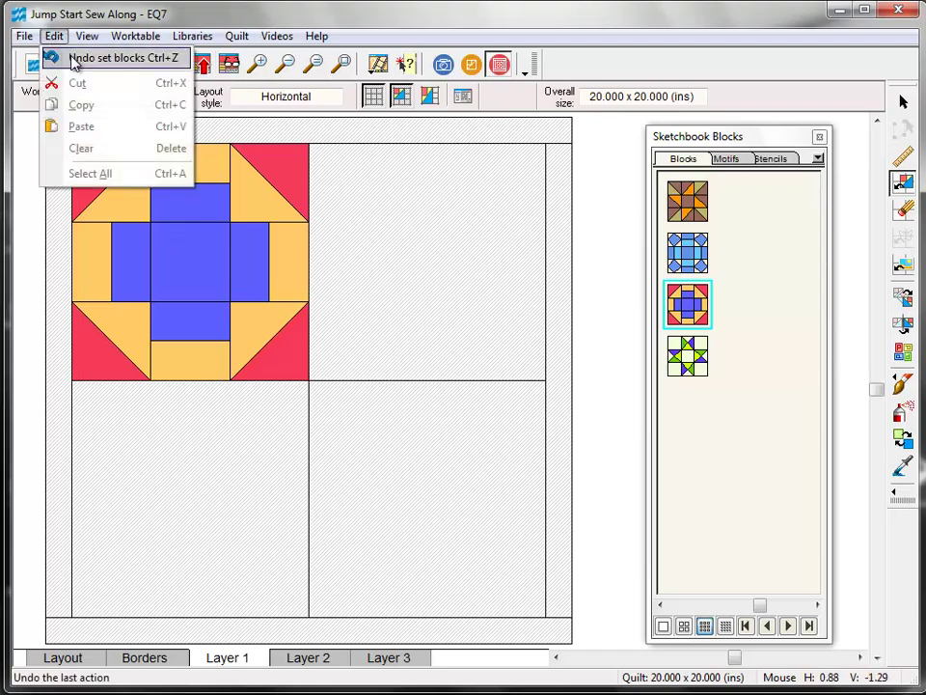
click(70, 59)
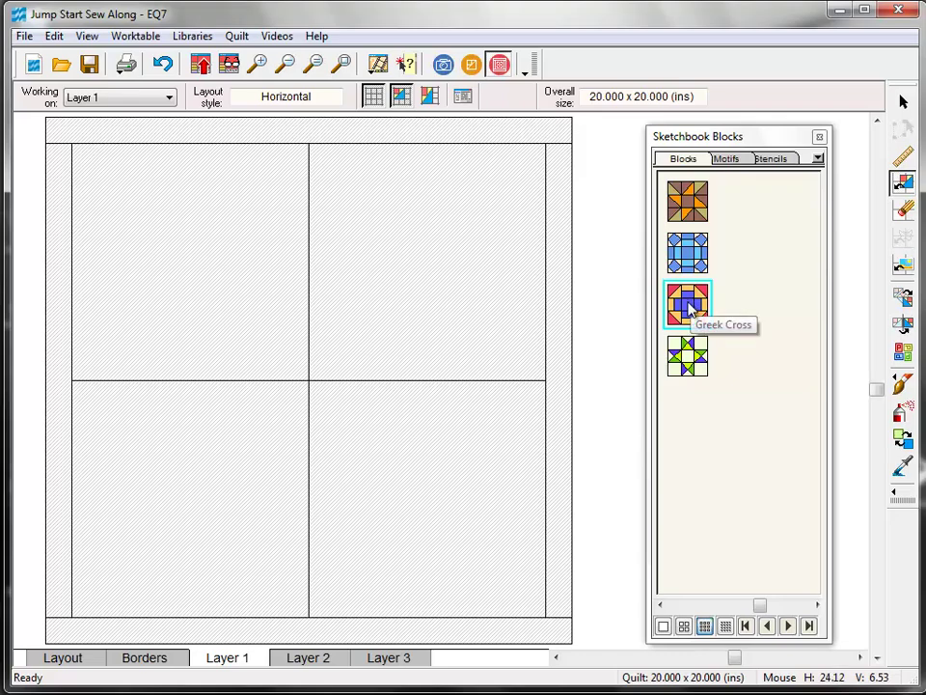
mouse_move(690, 306)
mouse_down()
mouse_move(198, 244)
mouse_move(158, 226)
mouse_move(166, 206)
mouse_up()
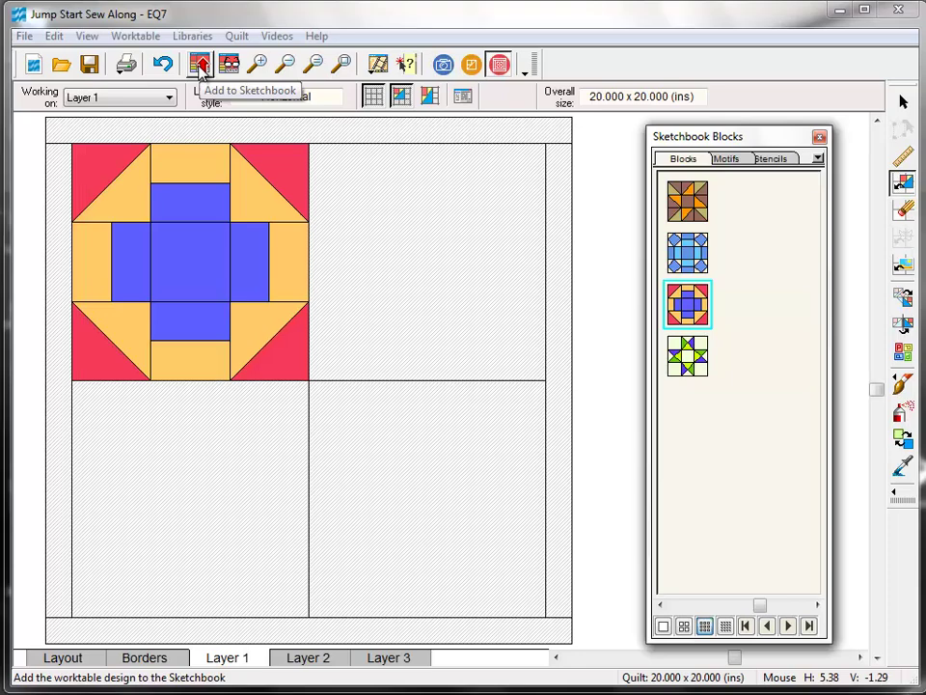
Save the quilt to the Sketchbook, select the top-left Greek Cross block, and open the Print menu
click(199, 67)
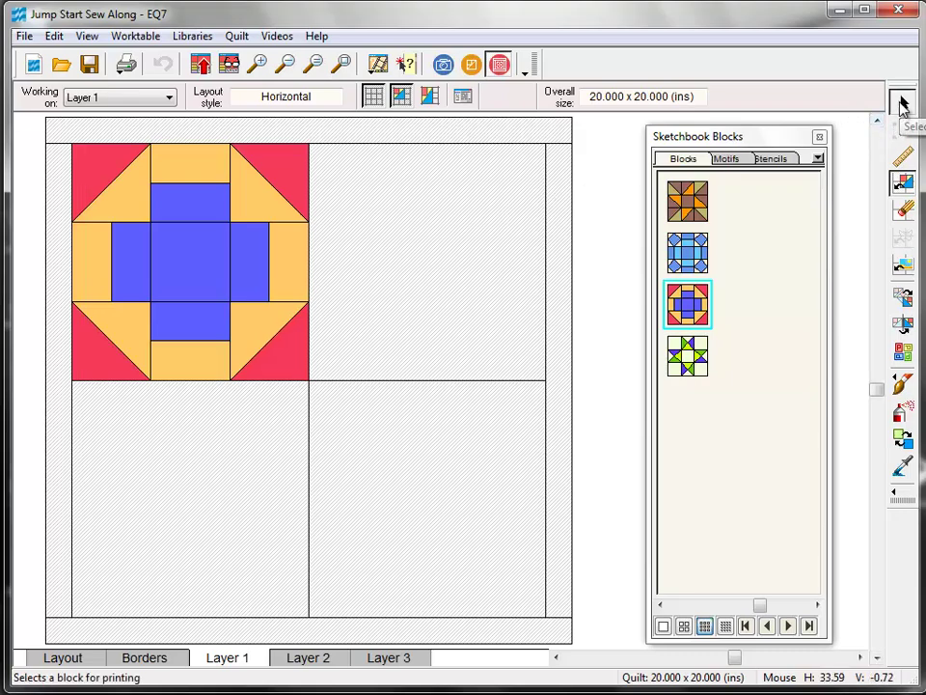
click(902, 102)
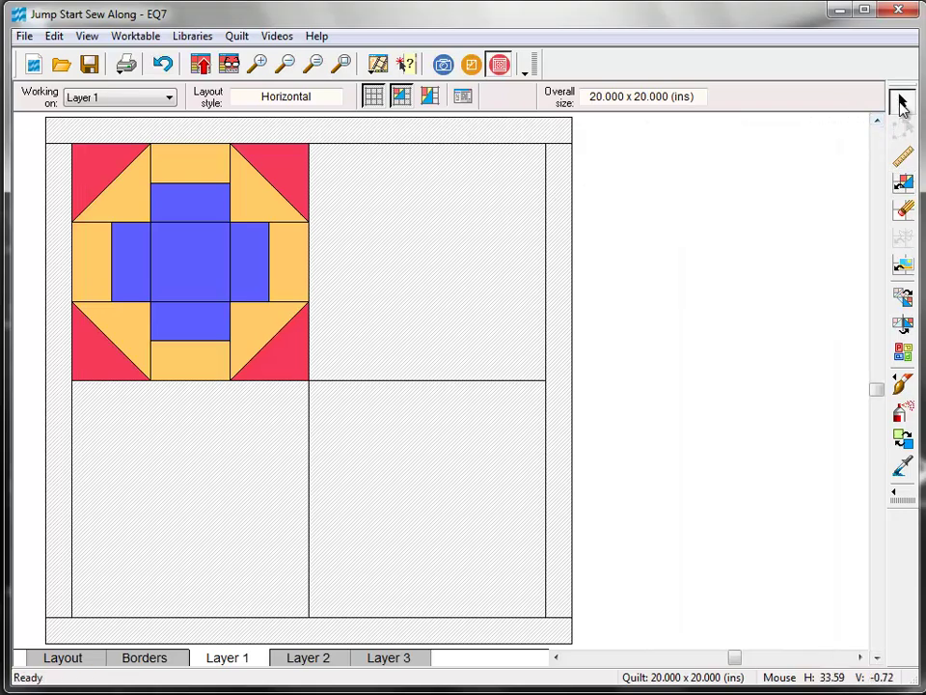
click(199, 249)
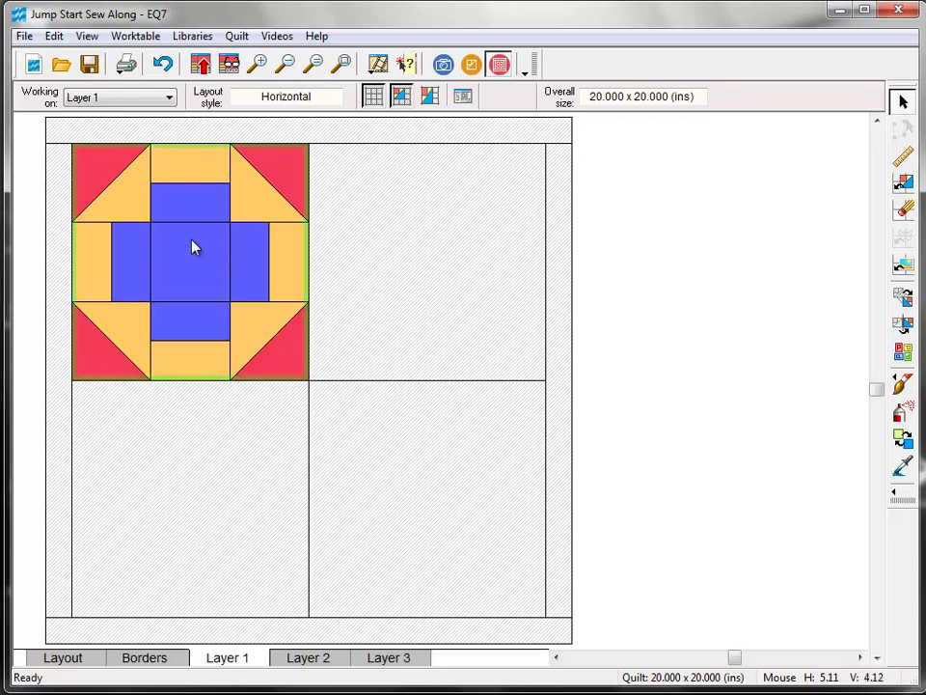
click(127, 64)
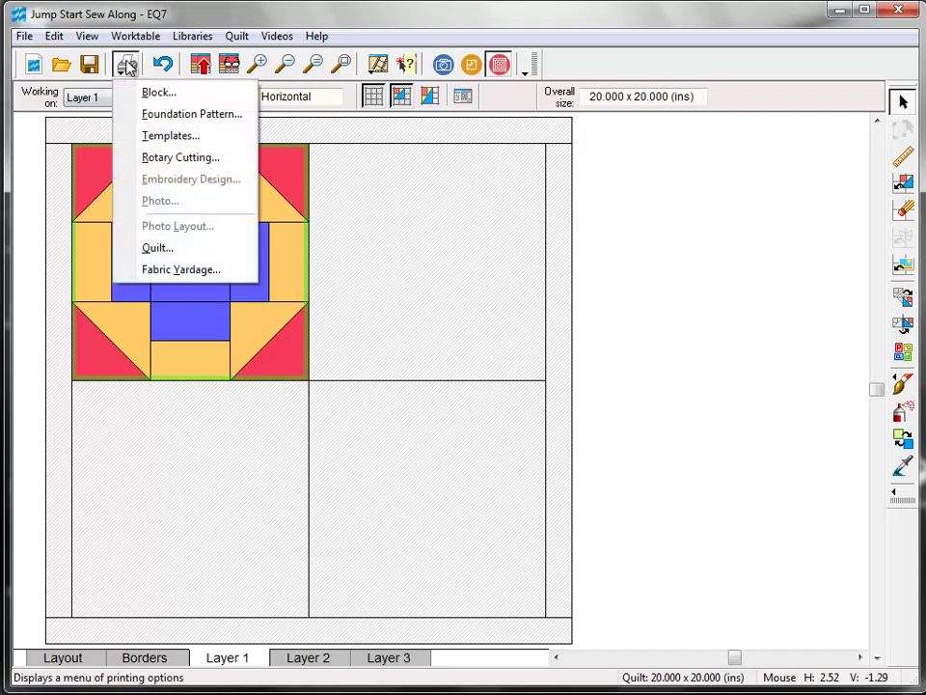
Open Rotary Cutting, try a custom 15-inch size, revert to the quilt's size, and preview
click(135, 160)
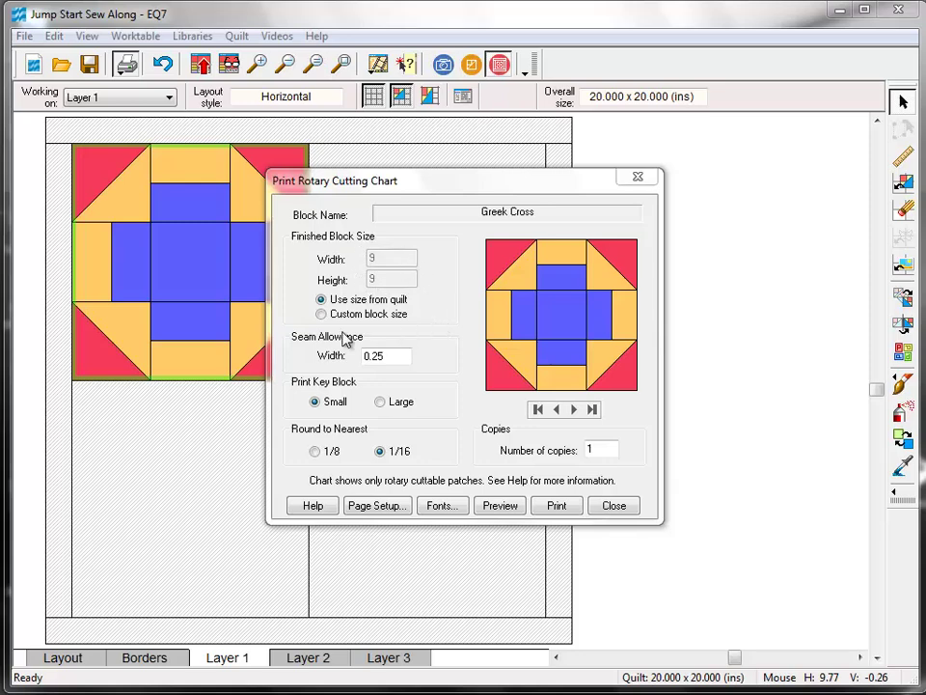
click(323, 316)
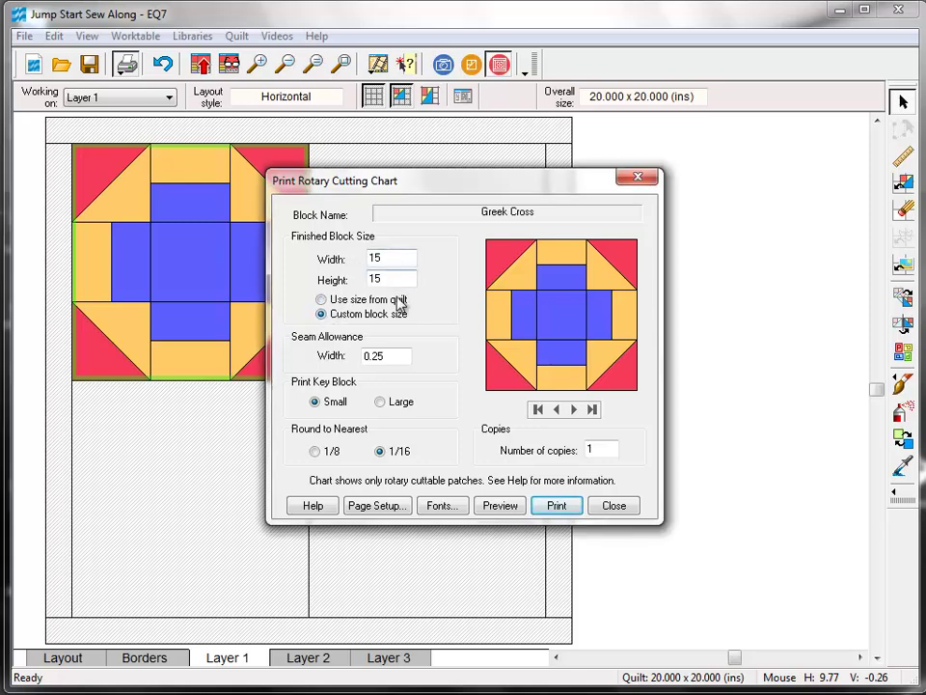
click(321, 300)
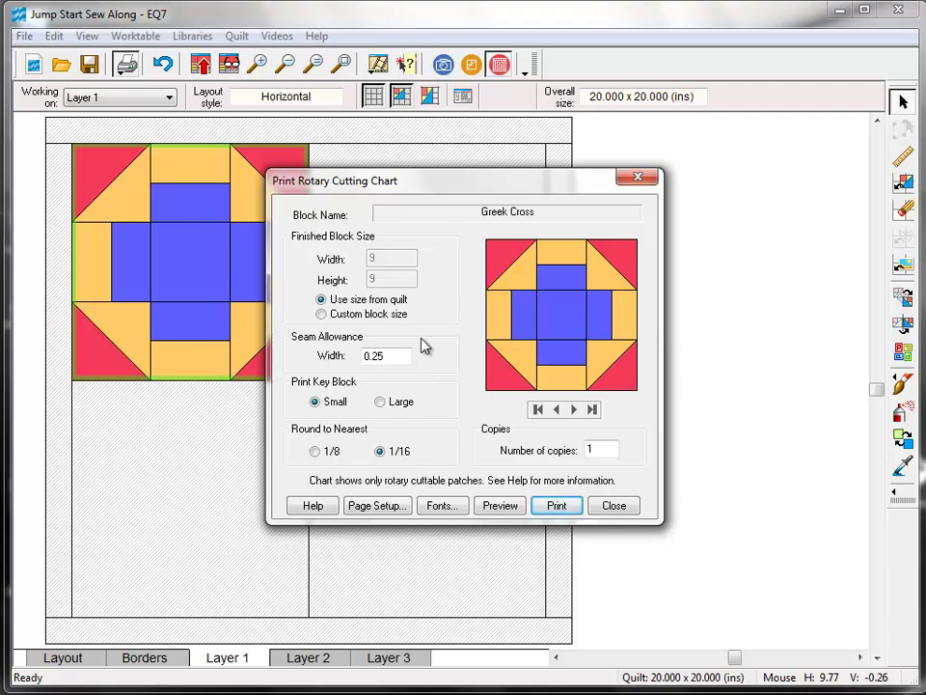
click(521, 506)
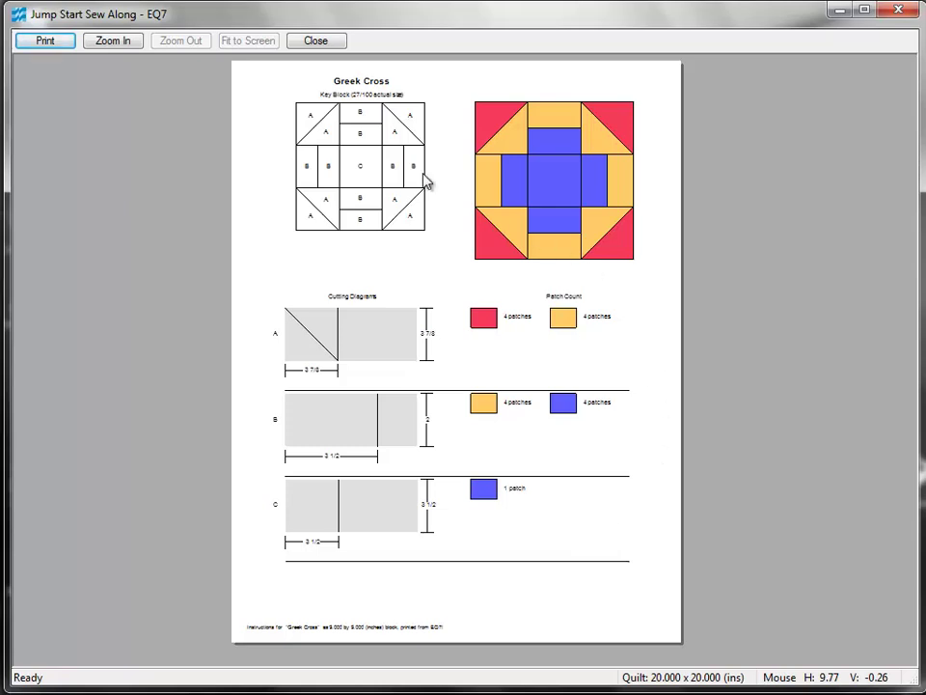
Zoom the preview in on the Greek Cross cutting diagrams to read the patch sizes and counts
click(113, 41)
drag(248, 183, 622, 389)
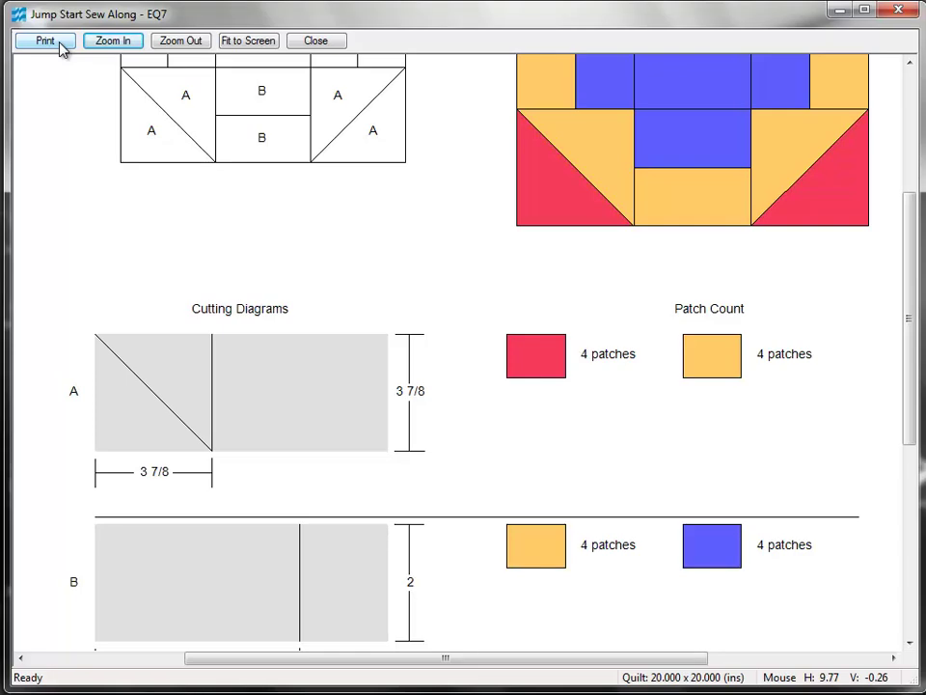
Close the cutting chart preview and print dialog, returning to the 20 x 20 inch quilt, and save the project
click(337, 45)
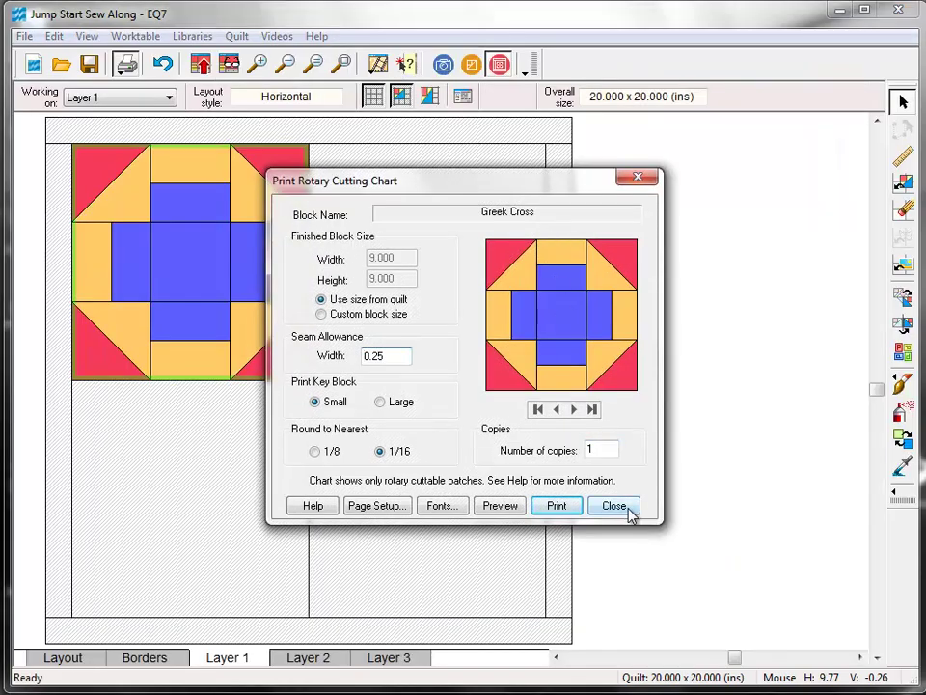
click(614, 506)
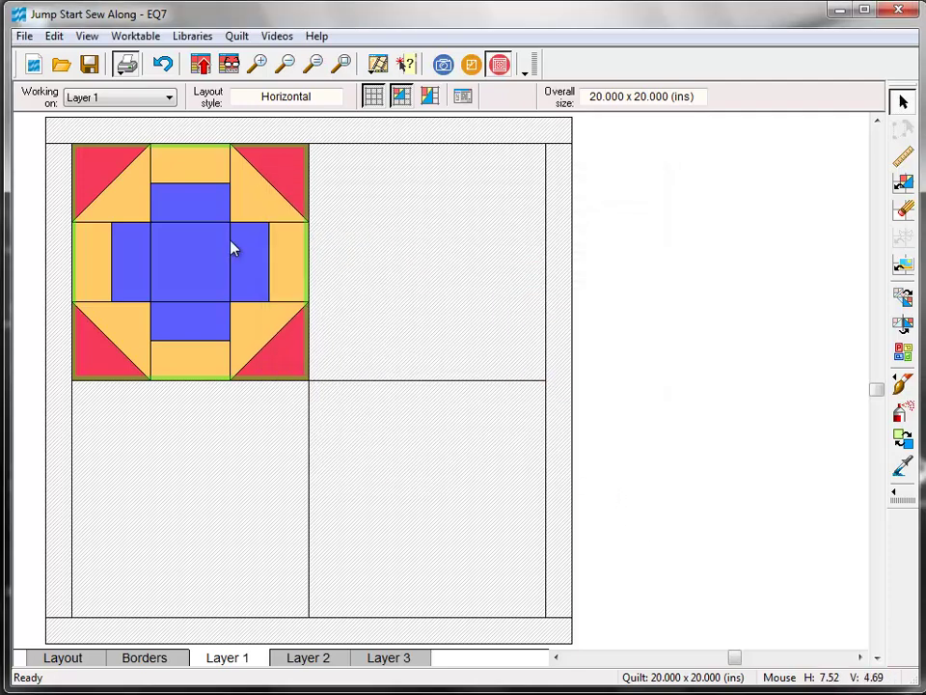
click(88, 64)
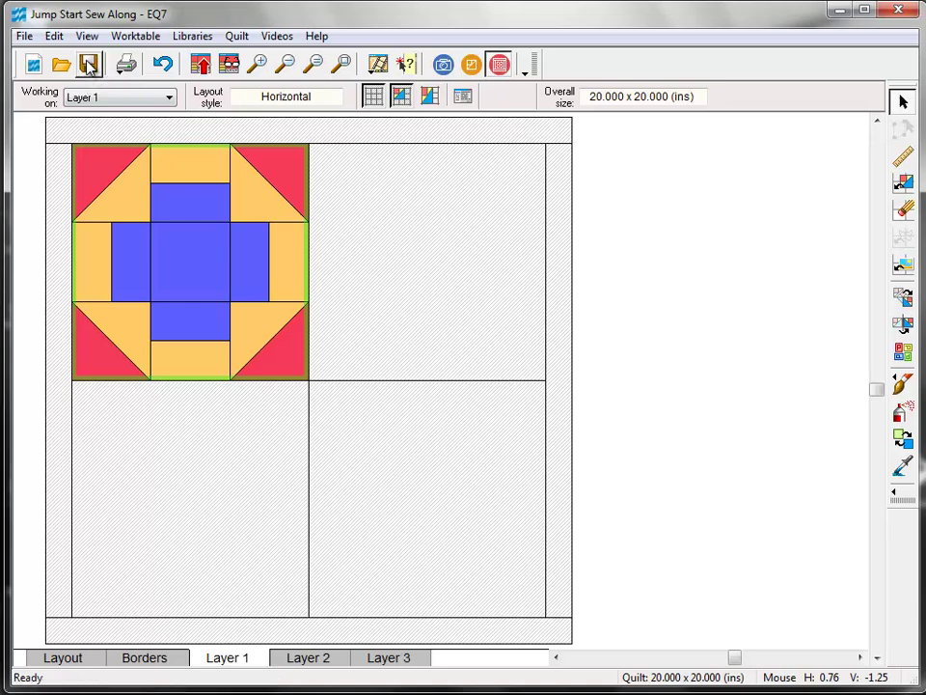